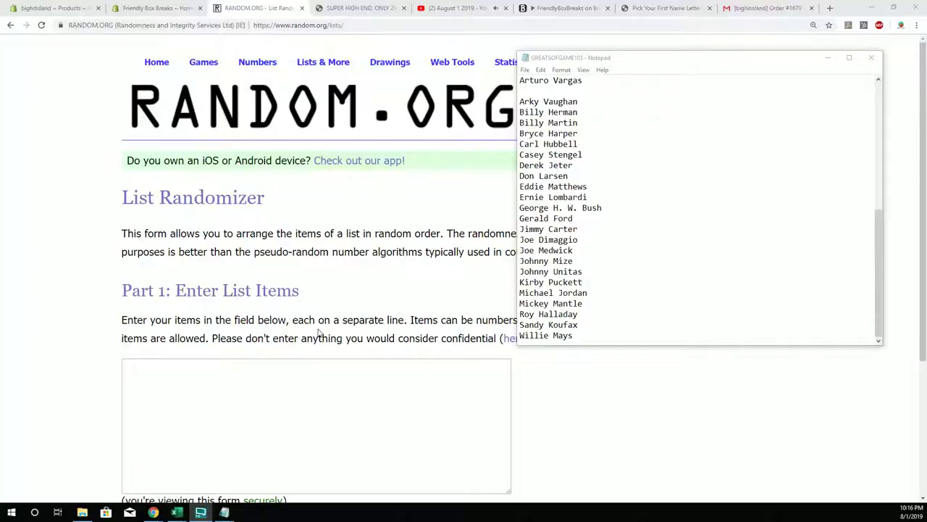
Step: Copy the checklist player names from Notepad for pasting into the List Randomizer box
{"action": "scroll", "coordinate": [321, 333], "scroll_direction": "down", "scroll_amount": 1}
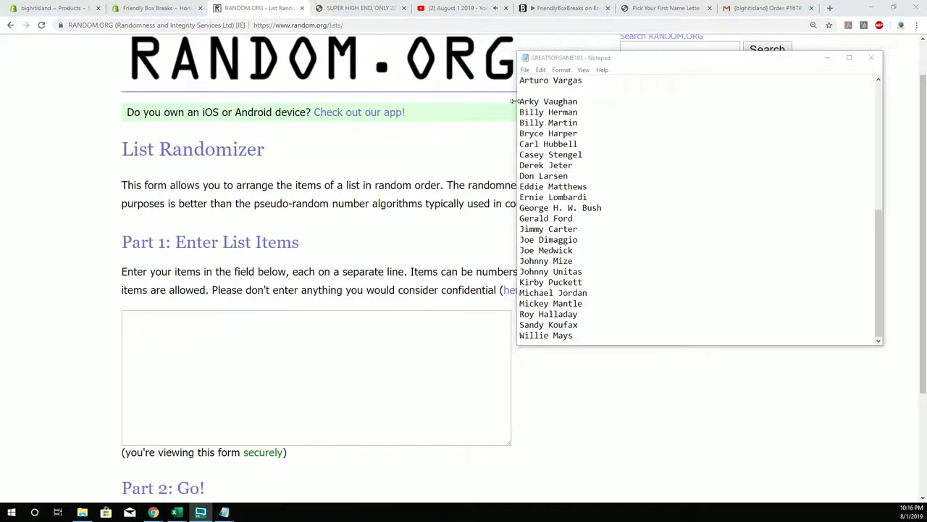
{"action": "left_click_drag", "start_coordinate": [519, 102], "coordinate": [587, 292]}
{"action": "right_click", "coordinate": [562, 297]}
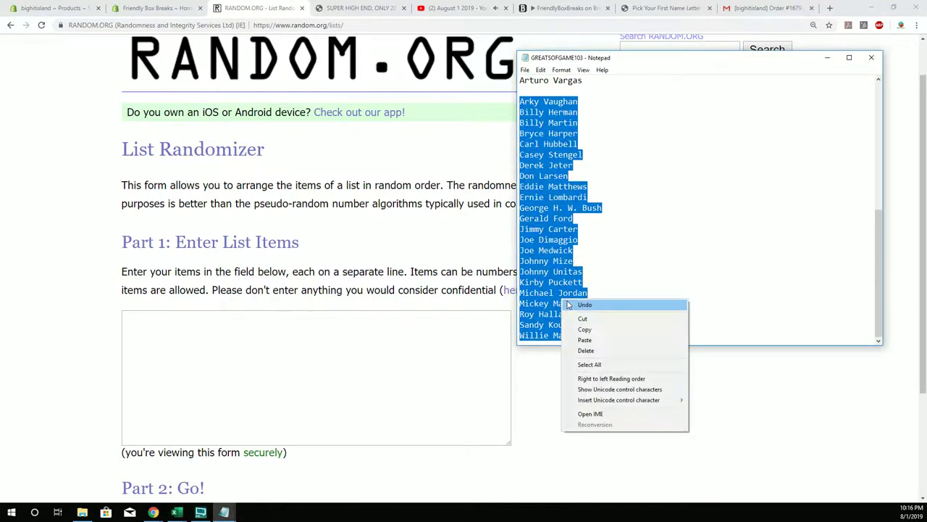
{"action": "left_click", "coordinate": [584, 331]}
{"action": "right_click", "coordinate": [410, 378]}
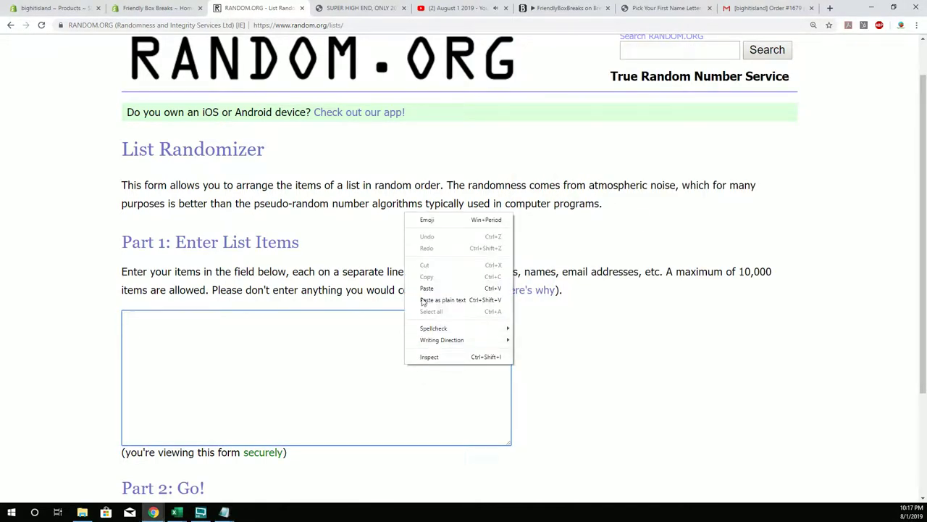
Step: Paste the 23 checklist names into the List Randomizer and randomize them
{"action": "left_click", "coordinate": [425, 289]}
{"action": "scroll", "coordinate": [51, 404], "scroll_direction": "down", "scroll_amount": 2}
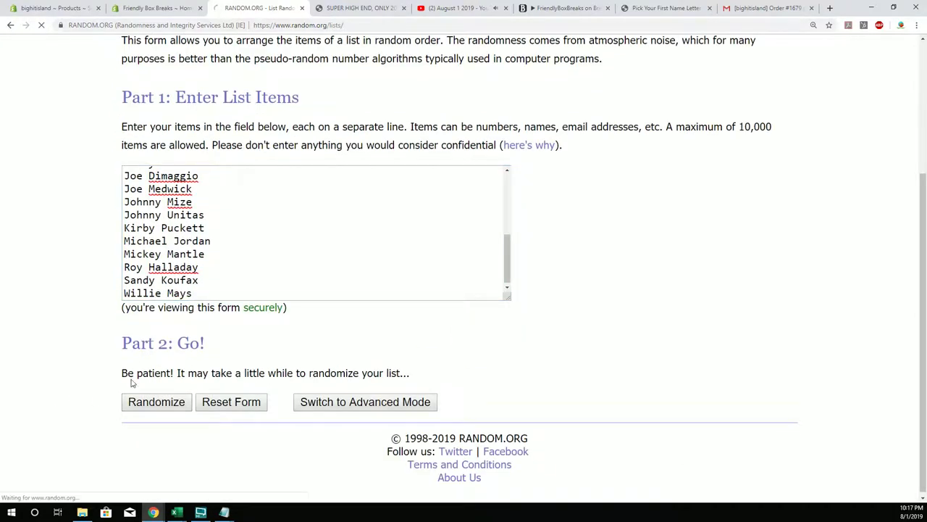
{"action": "scroll", "coordinate": [127, 363], "scroll_direction": "down", "scroll_amount": 4}
{"action": "left_click", "coordinate": [137, 395]}
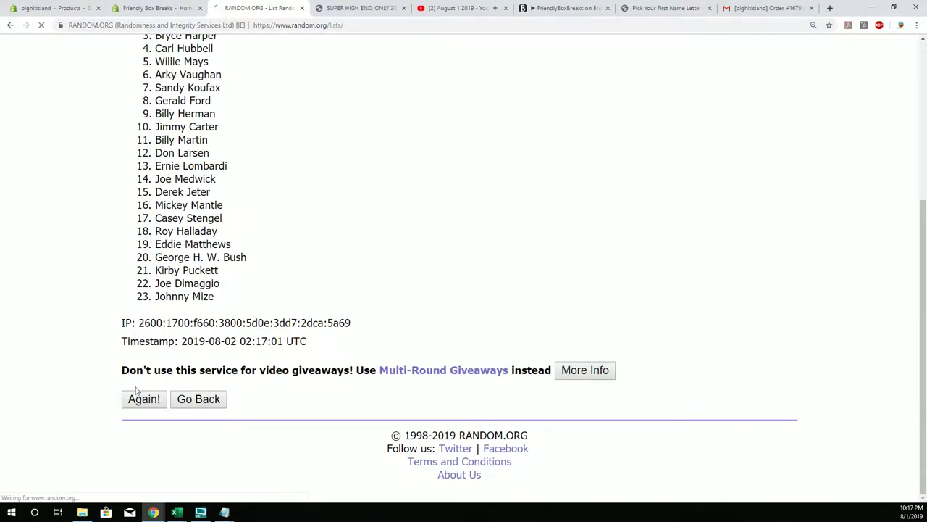
Step: Reshuffle the checklist four more times, ending with Willie Mays first and Kirby Puckett last
{"action": "scroll", "coordinate": [144, 422], "scroll_direction": "down", "scroll_amount": 3}
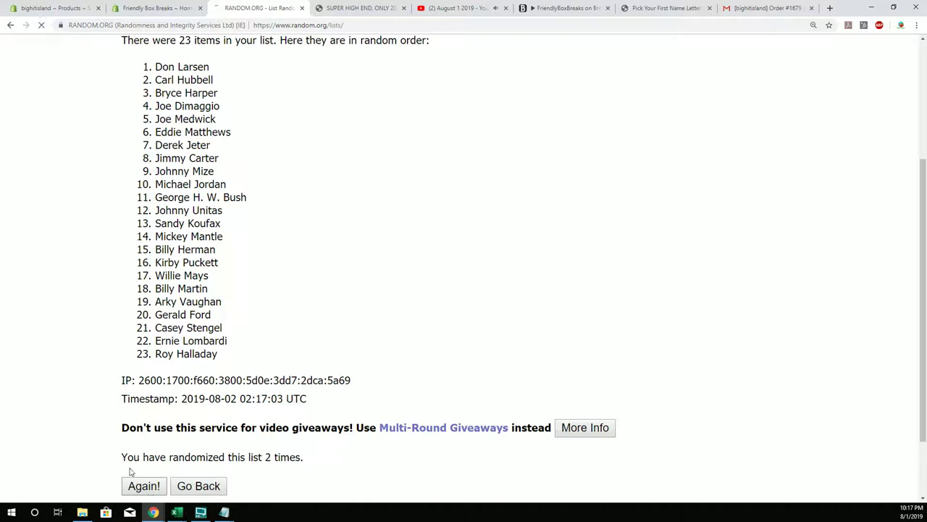
{"action": "left_click", "coordinate": [131, 484]}
{"action": "scroll", "coordinate": [129, 456], "scroll_direction": "down", "scroll_amount": 5}
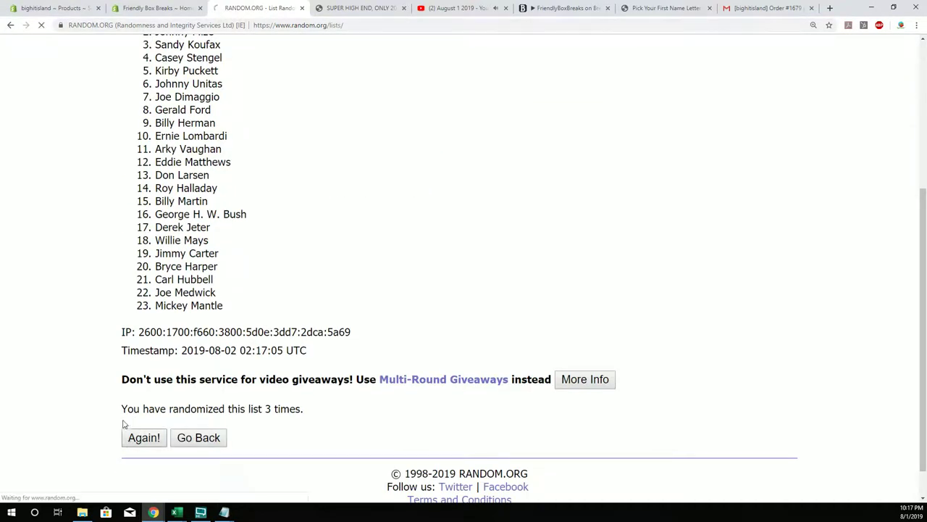
{"action": "left_click", "coordinate": [140, 442]}
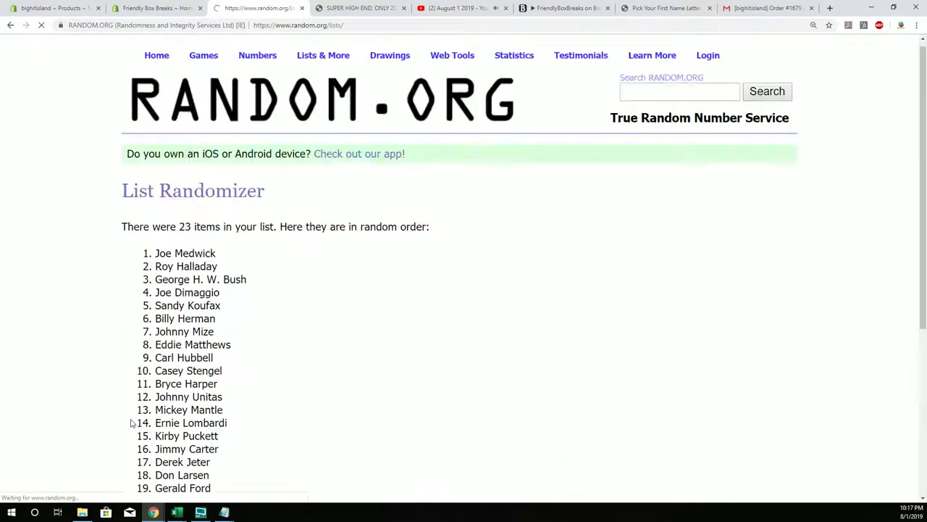
{"action": "scroll", "coordinate": [134, 435], "scroll_direction": "down", "scroll_amount": 4}
{"action": "left_click", "coordinate": [130, 434]}
{"action": "scroll", "coordinate": [131, 433], "scroll_direction": "down", "scroll_amount": 3}
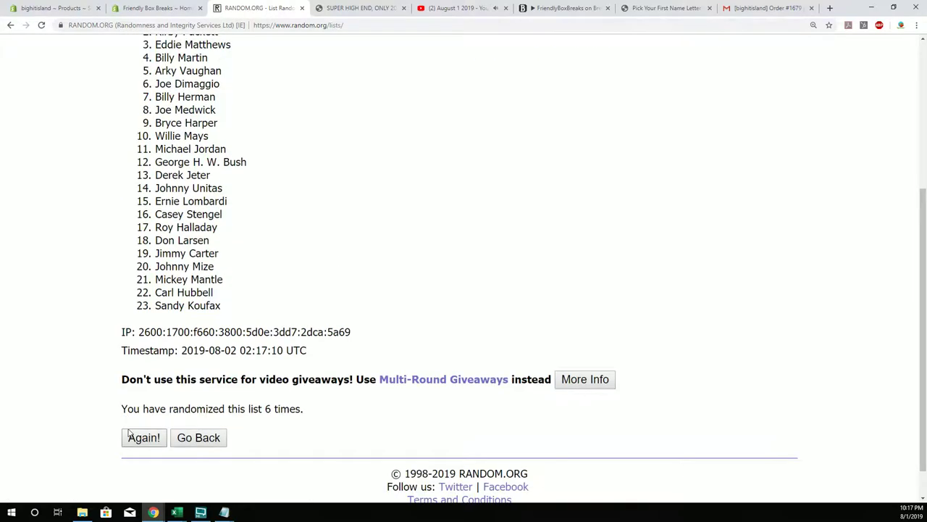
{"action": "left_click", "coordinate": [142, 442]}
{"action": "scroll", "coordinate": [239, 438], "scroll_direction": "down", "scroll_amount": 2}
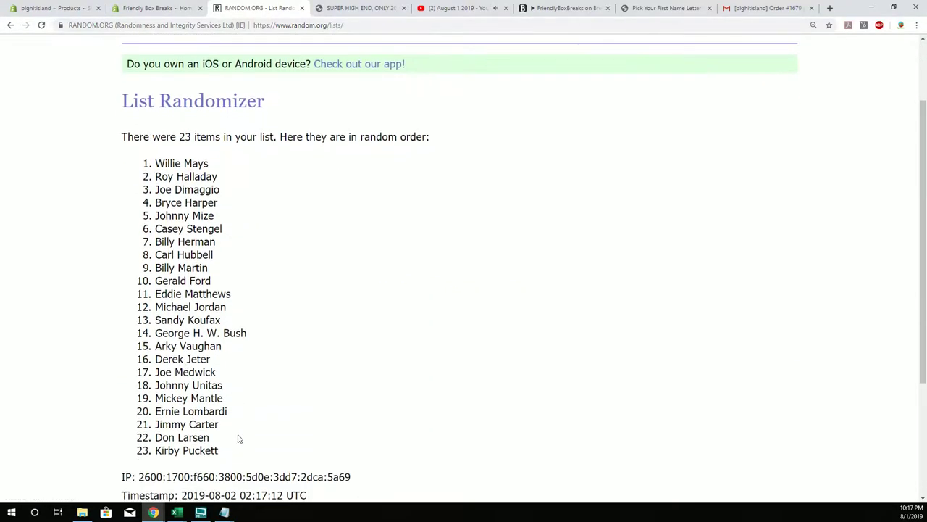
Step: Copy the 23 shuffled names and paste them into Excel cells B2:B24 under Checklist
{"action": "left_click_drag", "start_coordinate": [225, 453], "coordinate": [150, 168]}
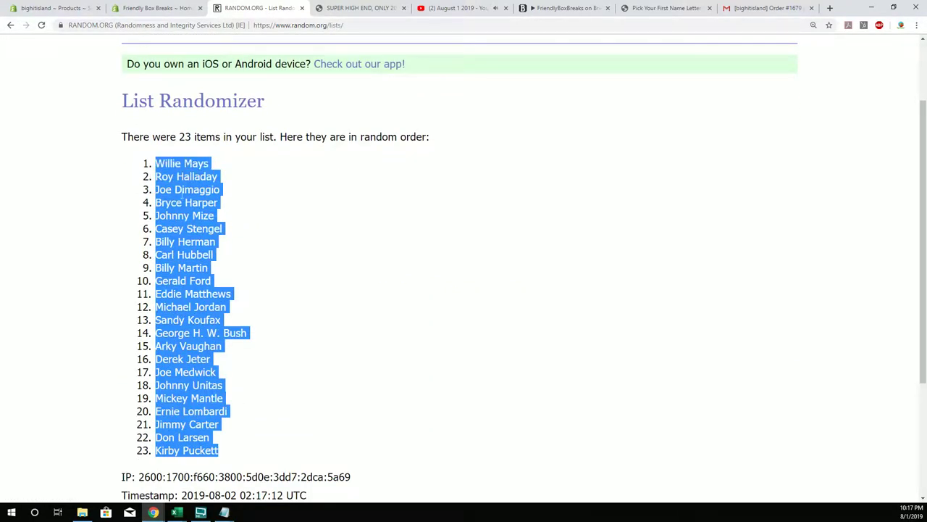
{"action": "right_click", "coordinate": [182, 203]}
{"action": "left_click", "coordinate": [192, 202]}
{"action": "left_click", "coordinate": [174, 512]}
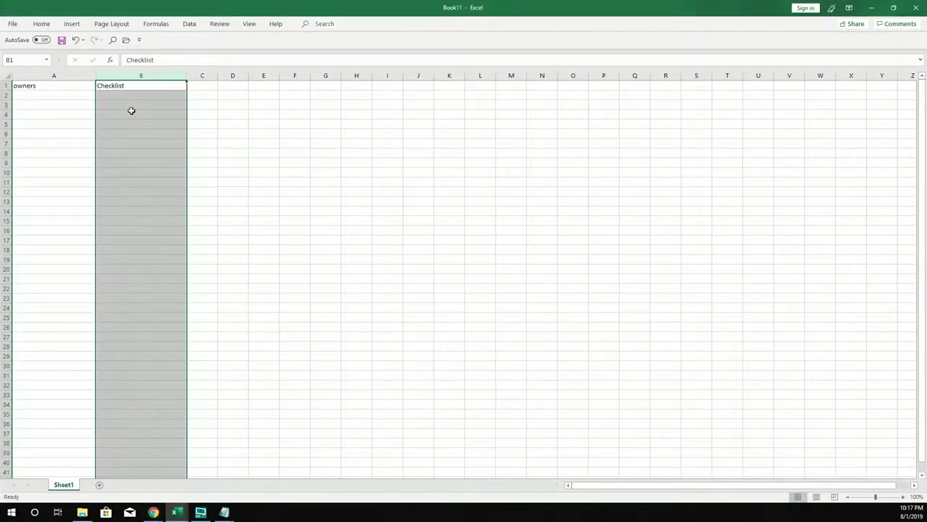
{"action": "left_click", "coordinate": [133, 94]}
{"action": "right_click", "coordinate": [134, 94]}
{"action": "left_click", "coordinate": [153, 142]}
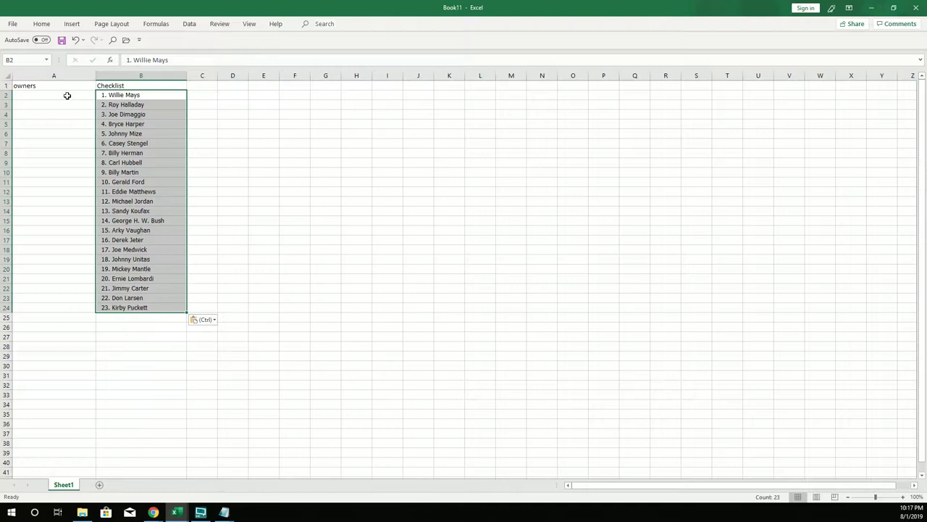
{"action": "left_click", "coordinate": [67, 96]}
Step: Minimize Excel and open a fresh List Randomizer page from the RANDOM.ORG home page
{"action": "left_click", "coordinate": [871, 8]}
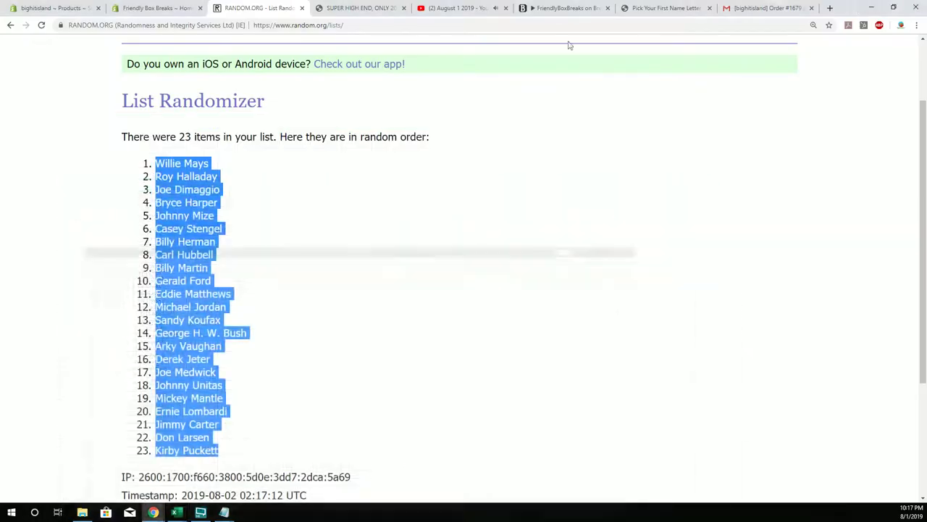
{"action": "scroll", "coordinate": [362, 218], "scroll_direction": "up", "scroll_amount": 2}
{"action": "left_click", "coordinate": [157, 93]}
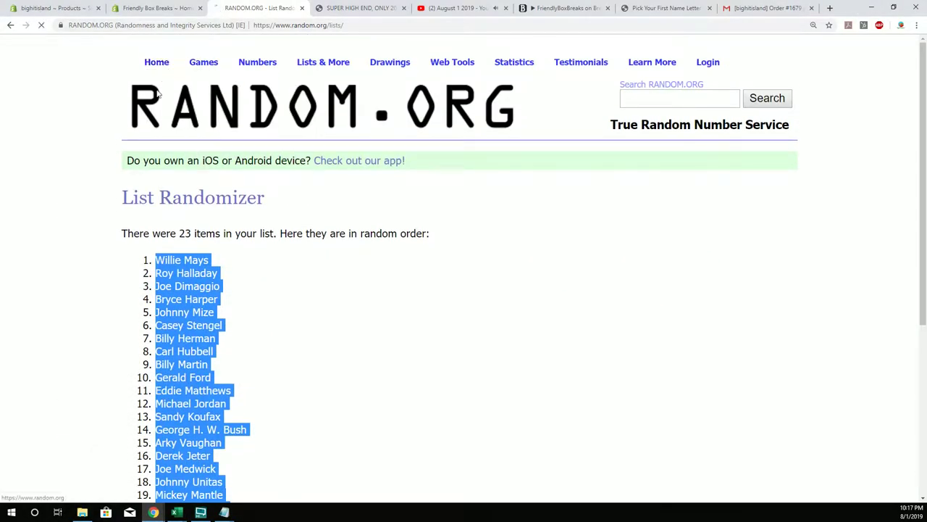
{"action": "scroll", "coordinate": [149, 310], "scroll_direction": "down", "scroll_amount": 8}
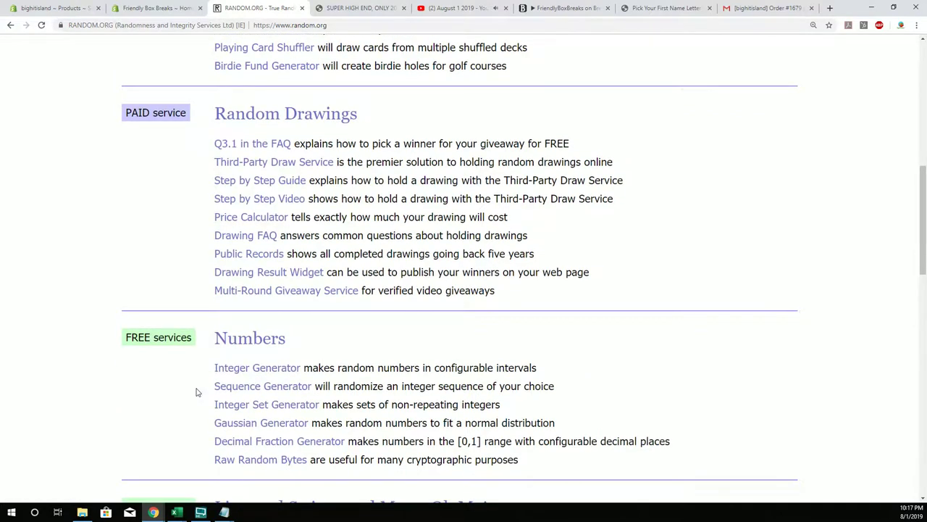
{"action": "scroll", "coordinate": [244, 354], "scroll_direction": "down", "scroll_amount": 3}
{"action": "left_click", "coordinate": [243, 350]}
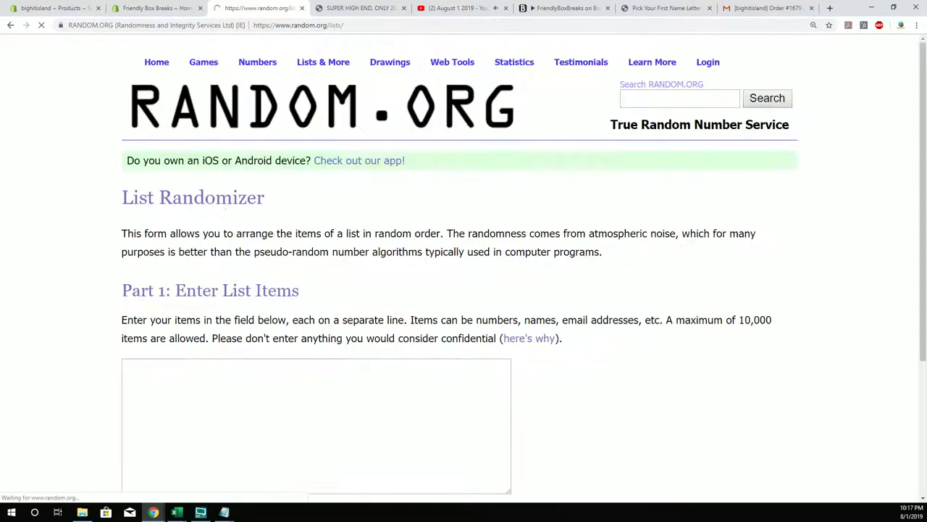
Step: Copy the owner names from Notepad for the List Randomizer box
{"action": "key", "text": "alt+Tab"}
{"action": "scroll", "coordinate": [530, 144], "scroll_direction": "up", "scroll_amount": 4}
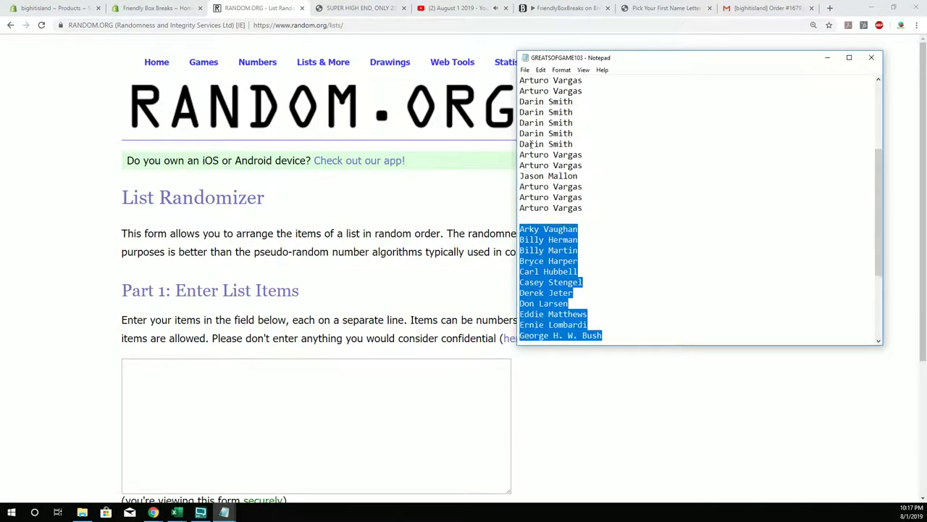
{"action": "left_click_drag", "start_coordinate": [581, 209], "coordinate": [520, 144]}
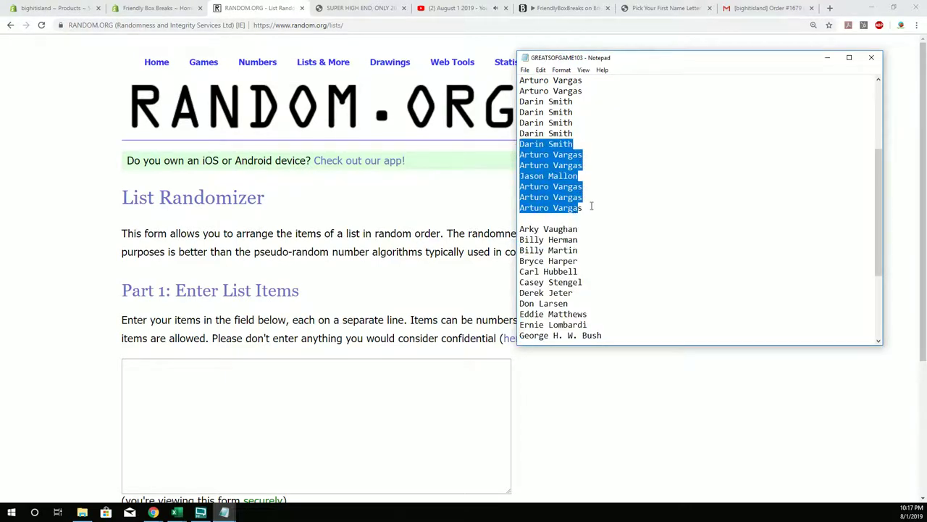
{"action": "left_click_drag", "start_coordinate": [582, 209], "coordinate": [520, 110]}
{"action": "right_click", "coordinate": [545, 134]}
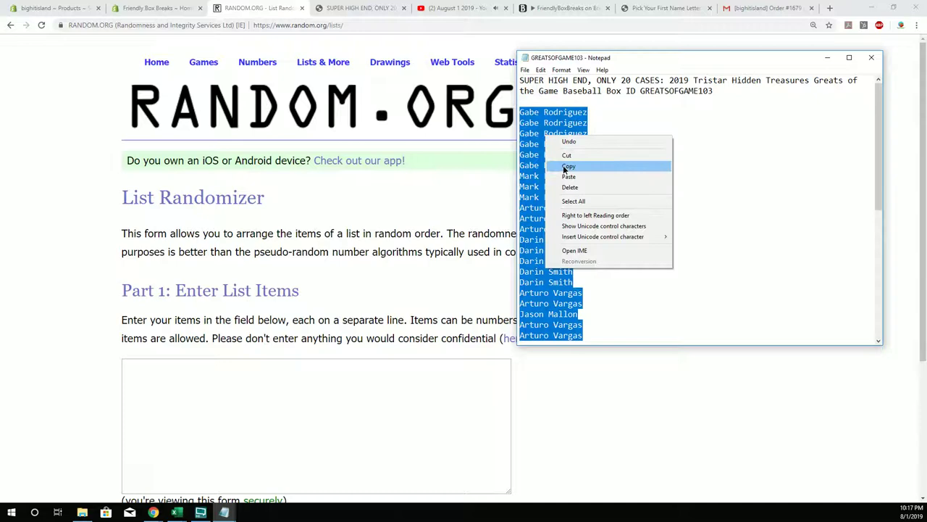
{"action": "left_click", "coordinate": [561, 168]}
{"action": "left_click", "coordinate": [263, 468]}
{"action": "right_click", "coordinate": [272, 434]}
Step: Paste the owner names, randomize them, and reshuffle the list four more times
{"action": "left_click", "coordinate": [292, 376]}
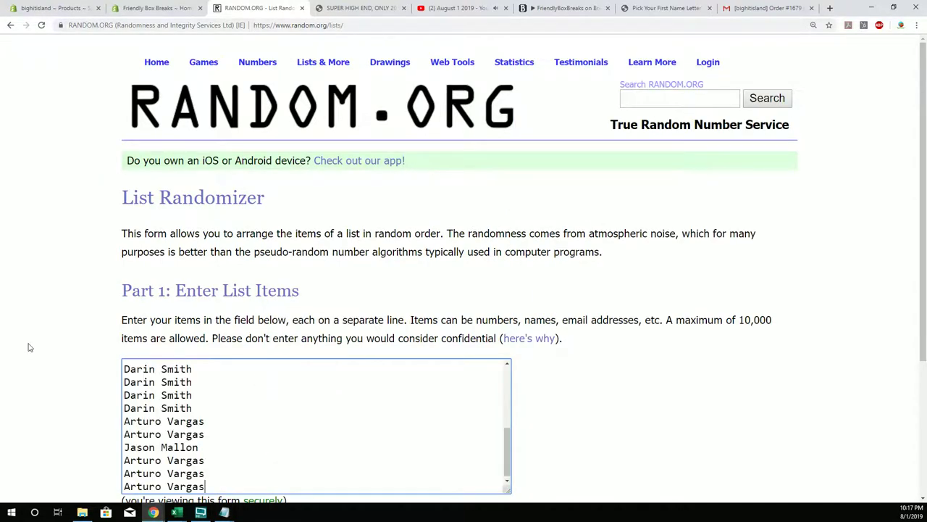
{"action": "scroll", "coordinate": [87, 377], "scroll_direction": "down", "scroll_amount": 3}
{"action": "left_click", "coordinate": [128, 403]}
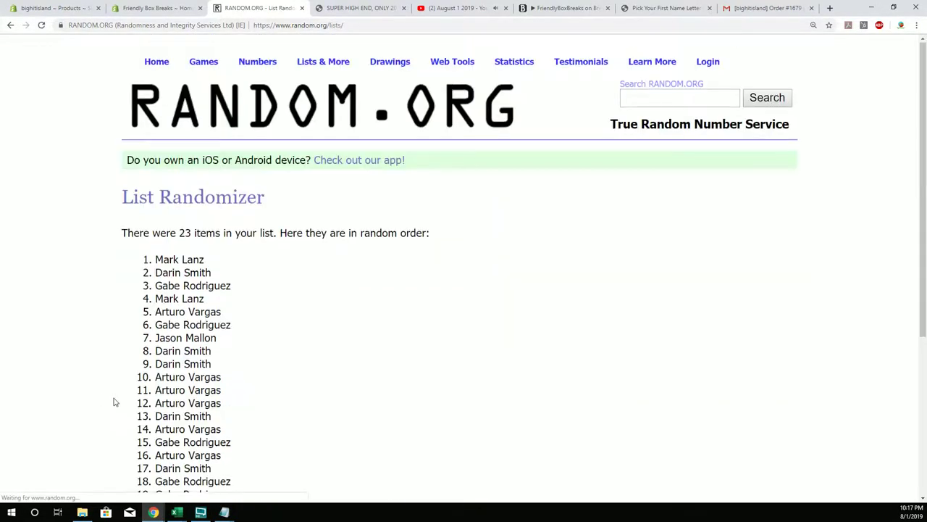
{"action": "scroll", "coordinate": [114, 399], "scroll_direction": "down", "scroll_amount": 5}
{"action": "left_click", "coordinate": [136, 402]}
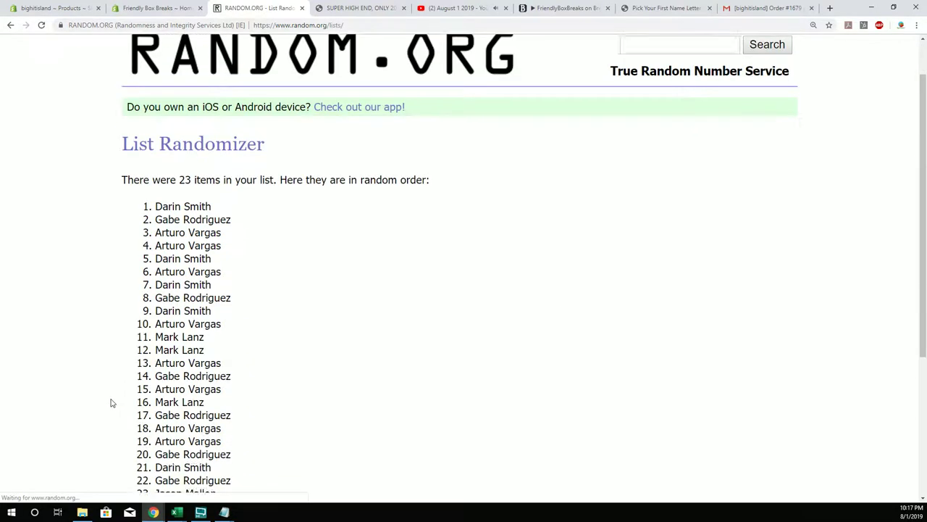
{"action": "scroll", "coordinate": [112, 401], "scroll_direction": "down", "scroll_amount": 5}
{"action": "left_click", "coordinate": [131, 439]}
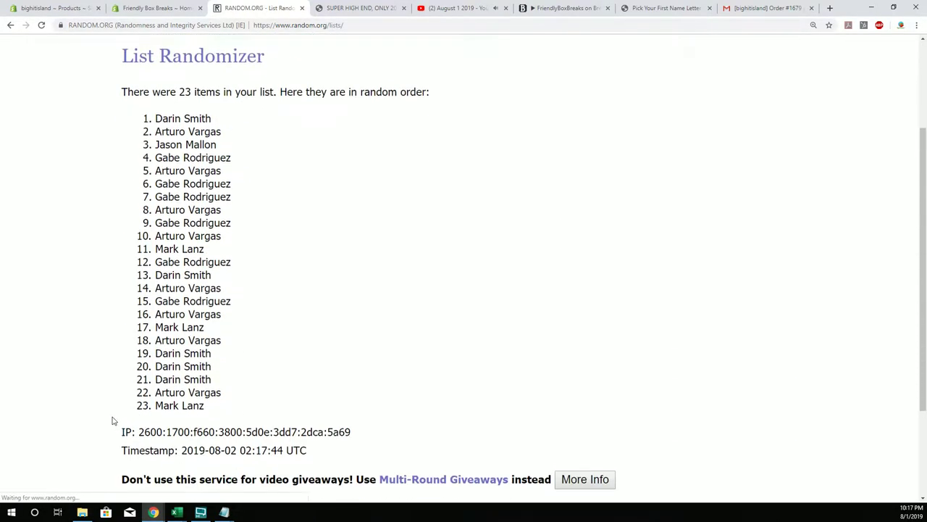
{"action": "scroll", "coordinate": [116, 420], "scroll_direction": "down", "scroll_amount": 5}
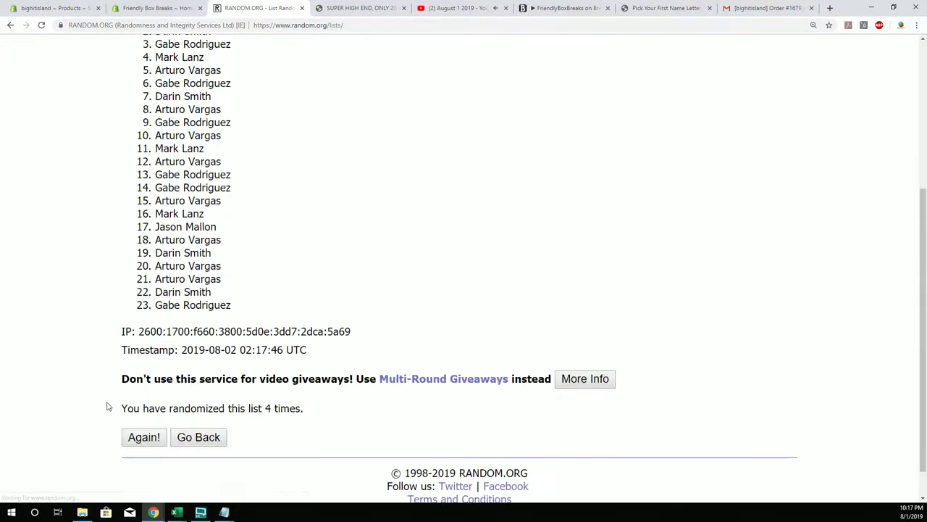
{"action": "scroll", "coordinate": [108, 406], "scroll_direction": "down", "scroll_amount": 5}
{"action": "scroll", "coordinate": [105, 406], "scroll_direction": "down", "scroll_amount": 5}
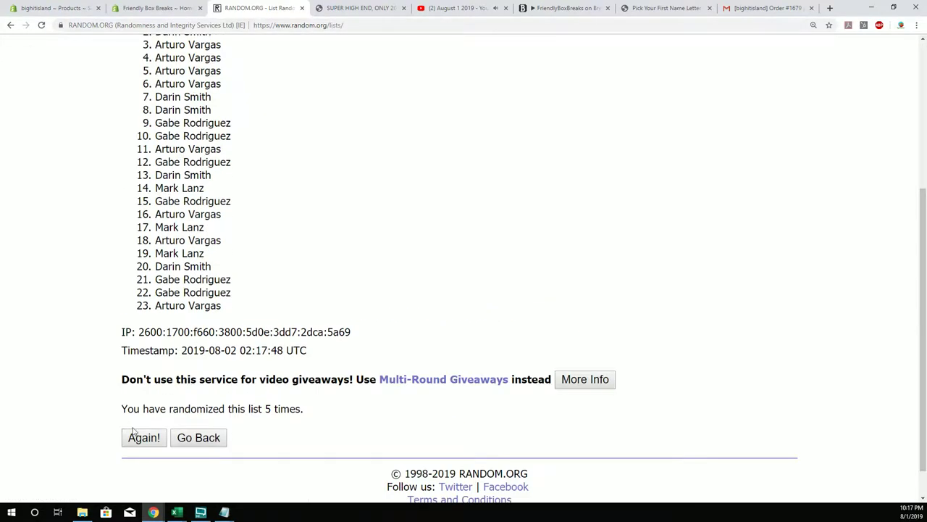
{"action": "left_click", "coordinate": [124, 435]}
{"action": "scroll", "coordinate": [116, 421], "scroll_direction": "down", "scroll_amount": 5}
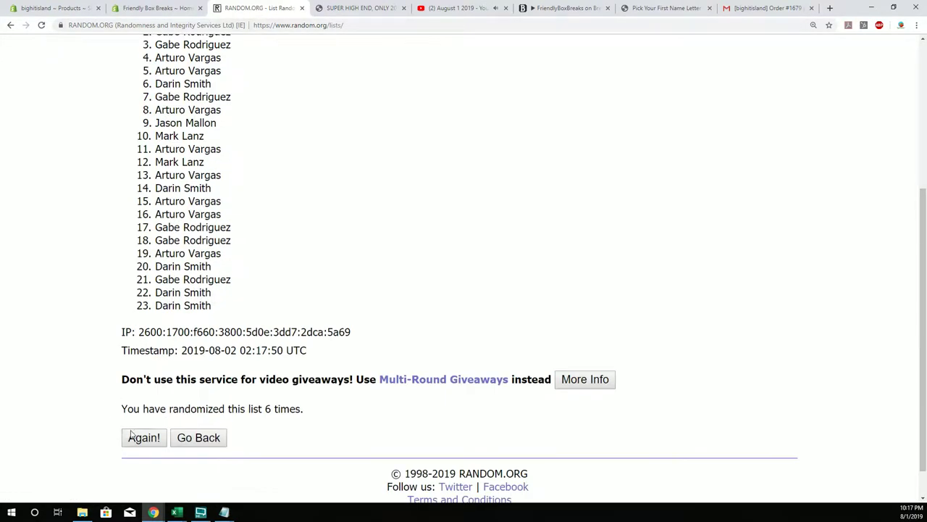
{"action": "left_click", "coordinate": [127, 436]}
{"action": "scroll", "coordinate": [227, 355], "scroll_direction": "down", "scroll_amount": 2}
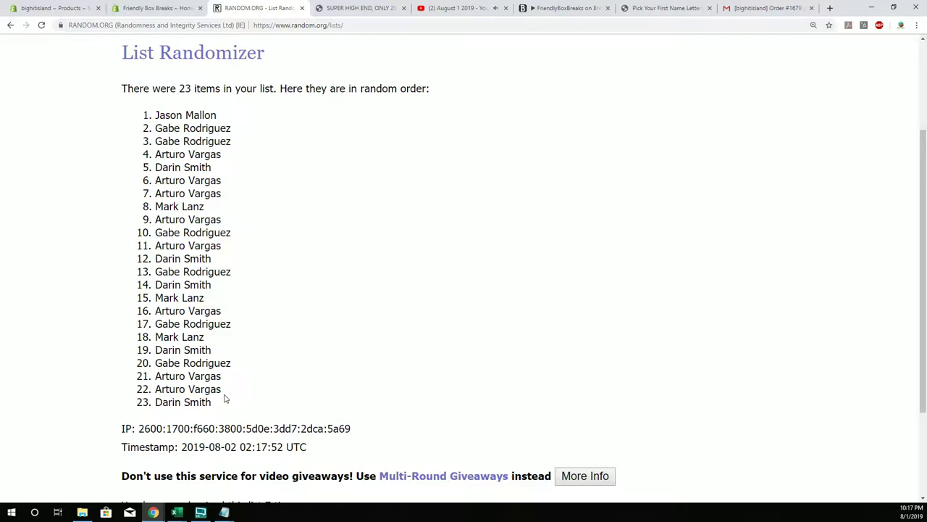
Step: Copy the randomized owner list into Excel cells A2:A24 under owners
{"action": "left_click_drag", "start_coordinate": [225, 398], "coordinate": [152, 116]}
{"action": "right_click", "coordinate": [176, 137]}
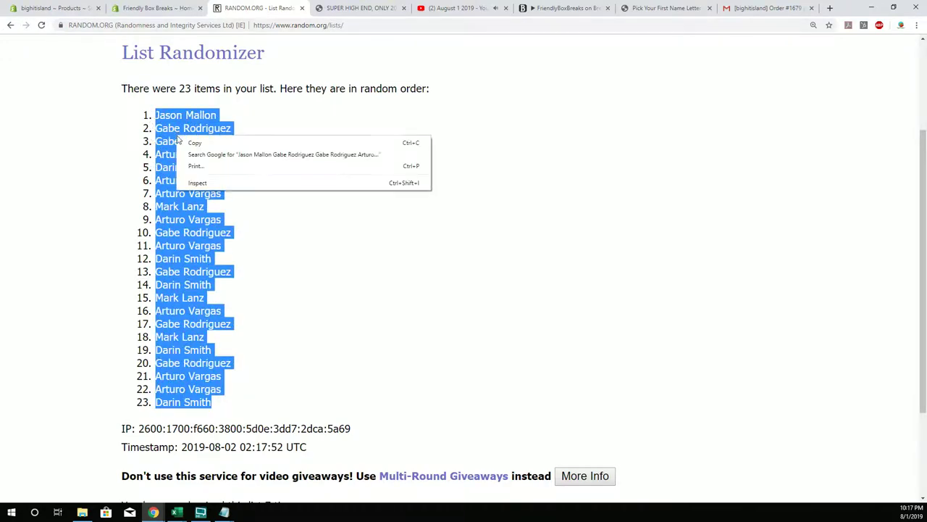
{"action": "left_click", "coordinate": [191, 143]}
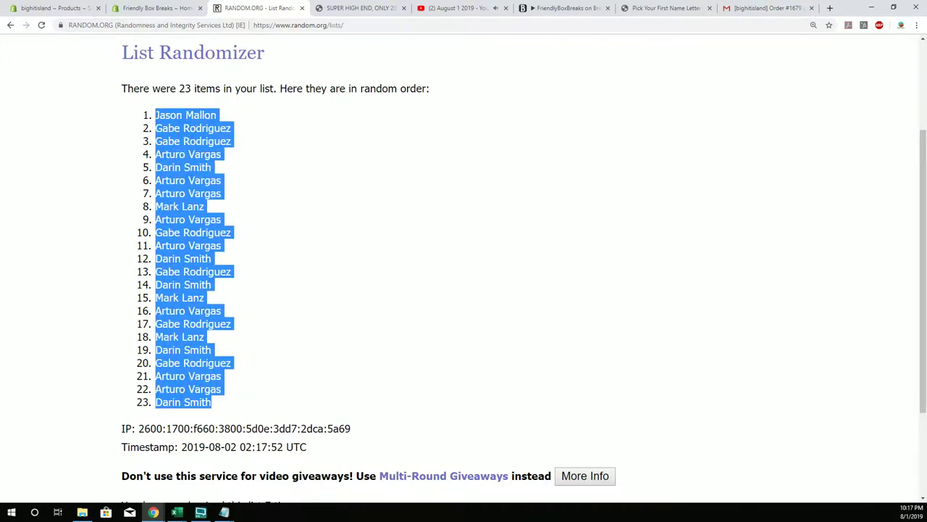
{"action": "key", "text": "alt+Tab"}
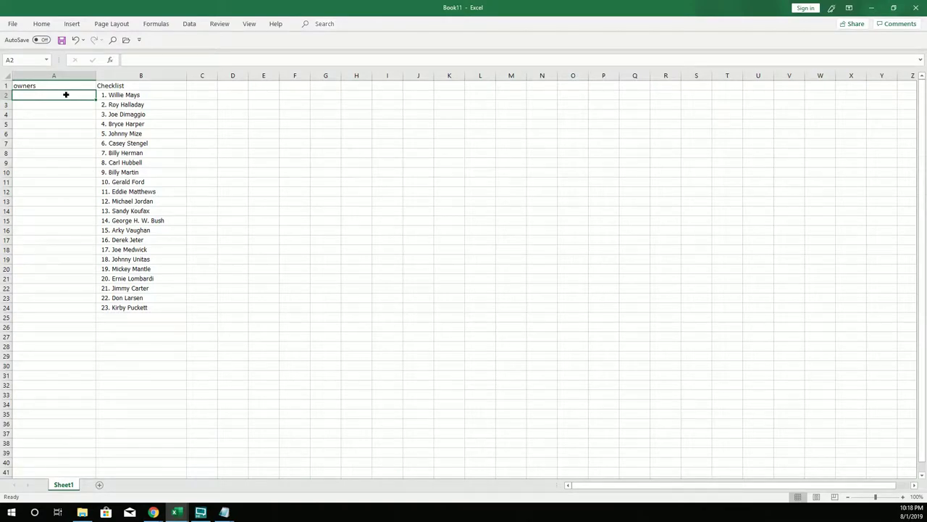
{"action": "right_click", "coordinate": [65, 94]}
{"action": "left_click", "coordinate": [89, 142]}
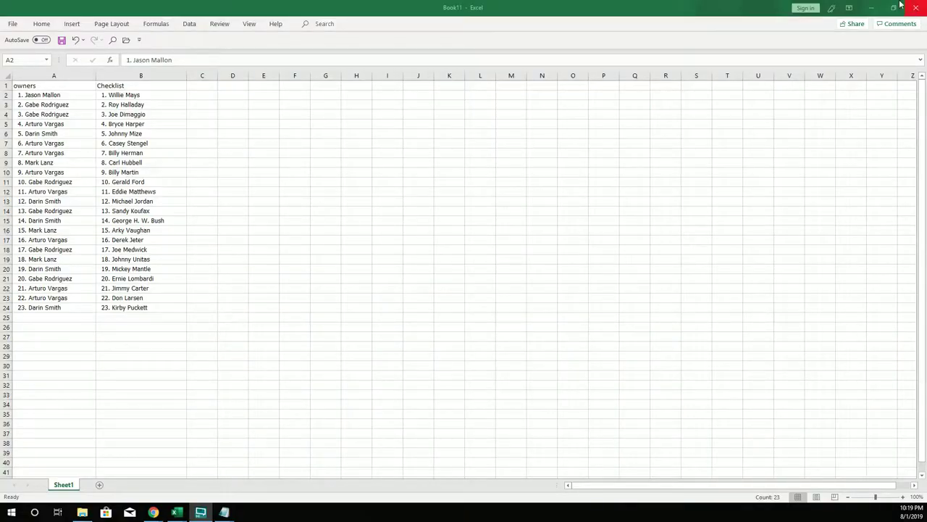
Step: Open a fresh List Randomizer form from the RANDOM.ORG home page
{"action": "key", "text": "ctrl+shift+Down"}
{"action": "left_click", "coordinate": [872, 7]}
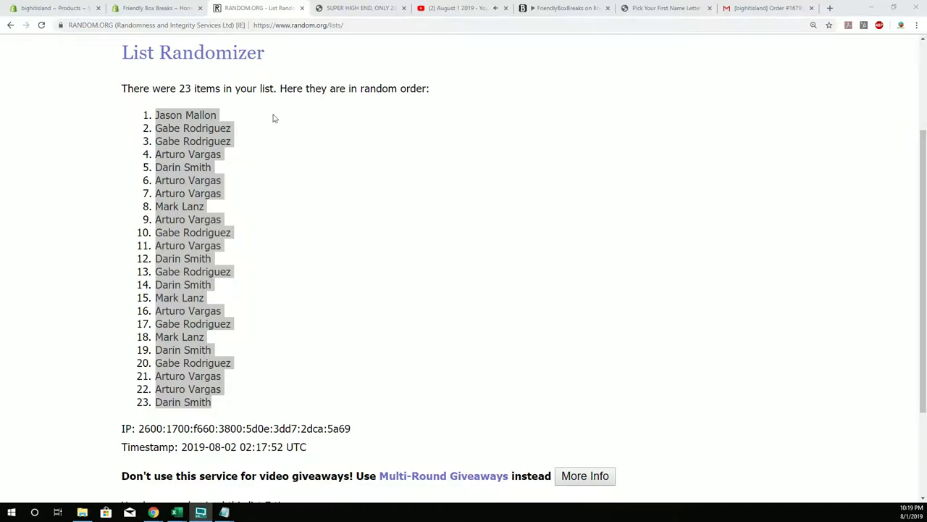
{"action": "scroll", "coordinate": [254, 130], "scroll_direction": "up", "scroll_amount": 2}
{"action": "left_click", "coordinate": [157, 62]}
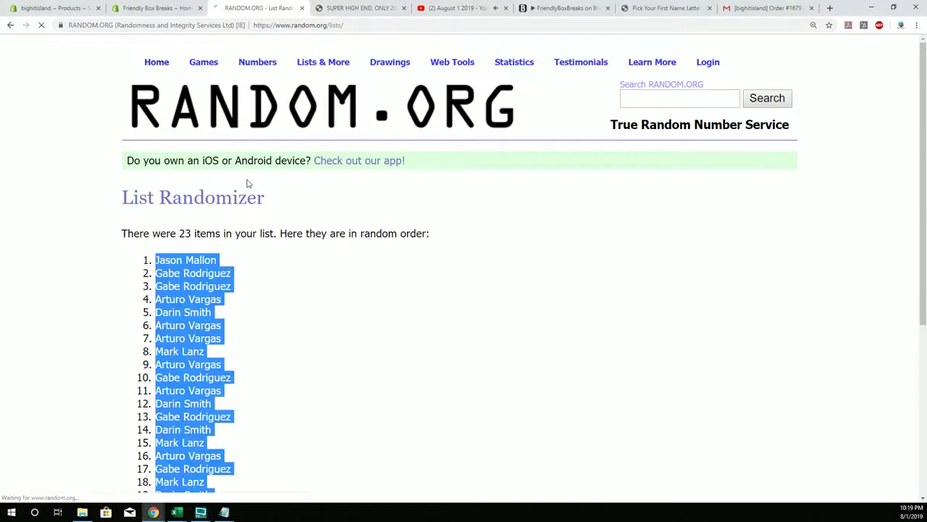
{"action": "scroll", "coordinate": [272, 390], "scroll_direction": "down", "scroll_amount": 5}
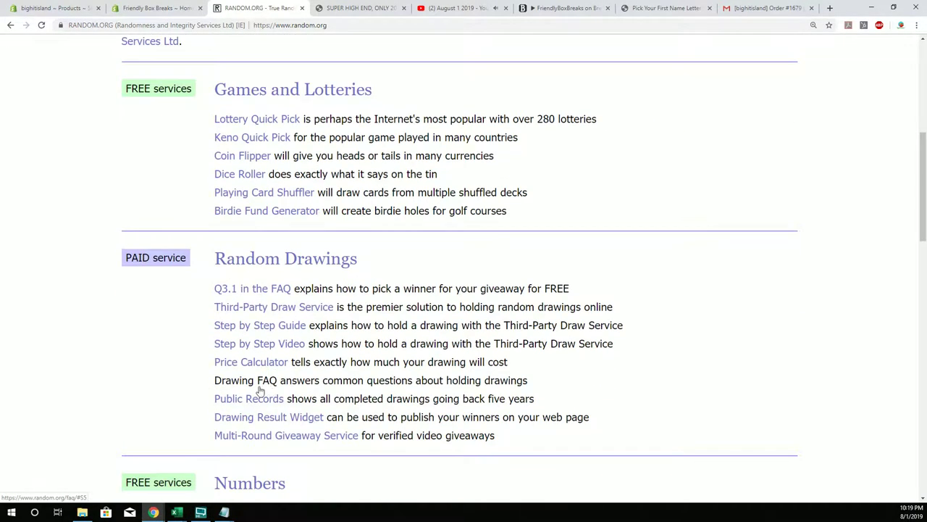
{"action": "scroll", "coordinate": [275, 377], "scroll_direction": "down", "scroll_amount": 4}
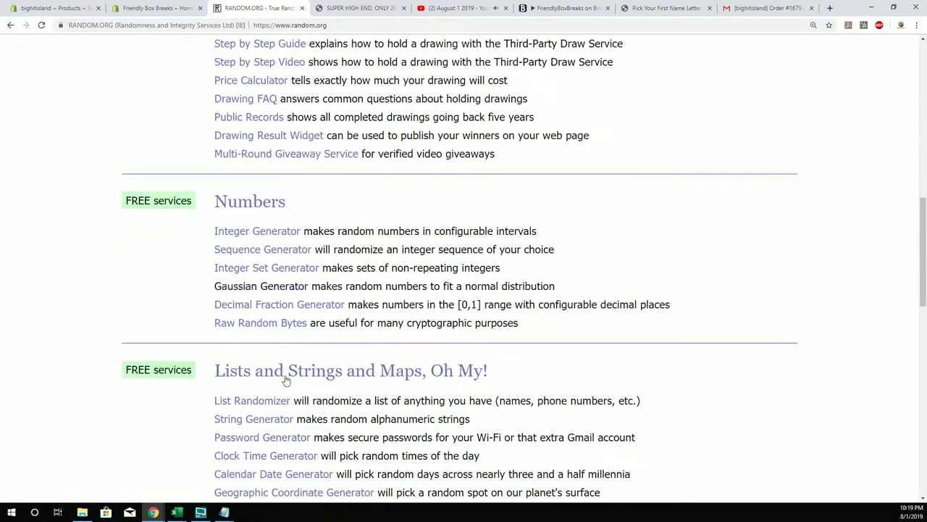
{"action": "scroll", "coordinate": [287, 380], "scroll_direction": "down", "scroll_amount": 2}
{"action": "left_click", "coordinate": [251, 248]}
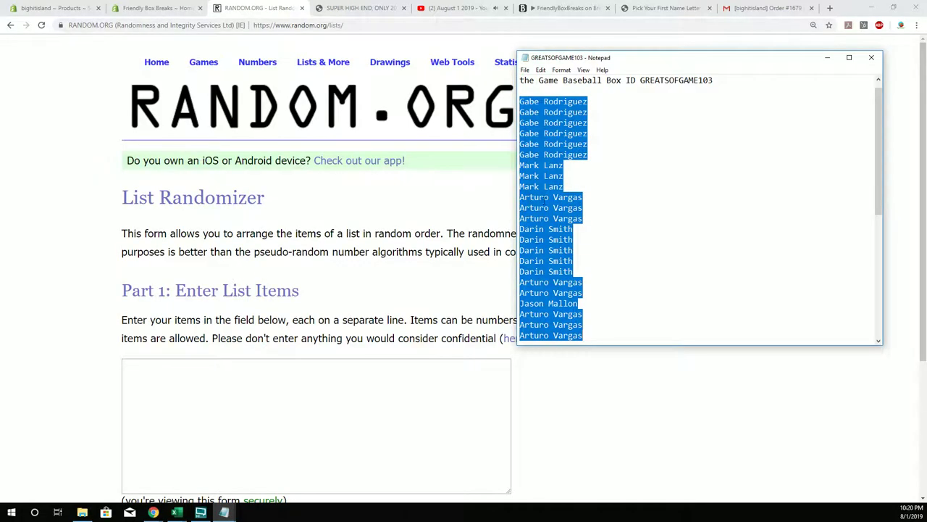
Step: Copy the owner names from Notepad into the List Randomizer entry field
{"action": "right_click", "coordinate": [546, 197]}
{"action": "left_click", "coordinate": [563, 228]}
{"action": "right_click", "coordinate": [325, 390]}
{"action": "left_click", "coordinate": [347, 310]}
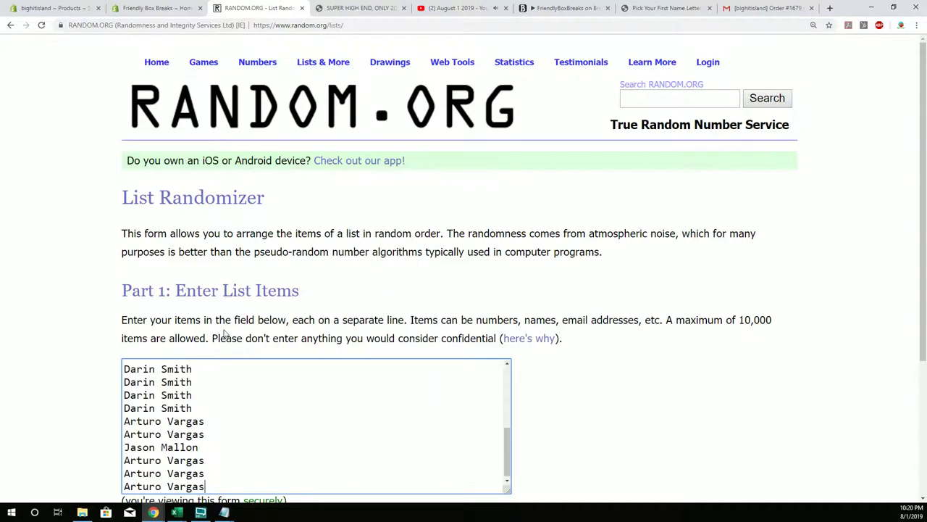
{"action": "scroll", "coordinate": [13, 356], "scroll_direction": "down", "scroll_amount": 3}
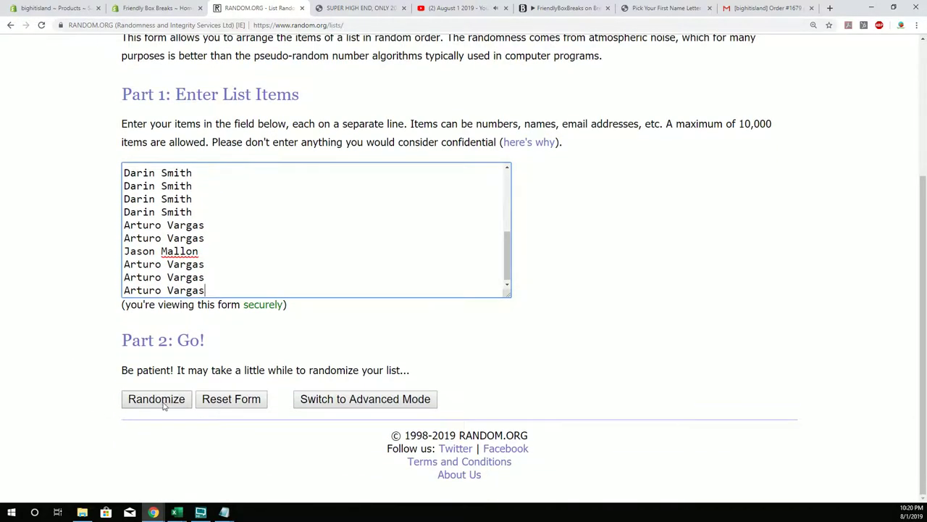
Step: Randomize the pasted owner list, then reshuffle it six more times
{"action": "left_click", "coordinate": [165, 406]}
{"action": "scroll", "coordinate": [83, 340], "scroll_direction": "down", "scroll_amount": 4}
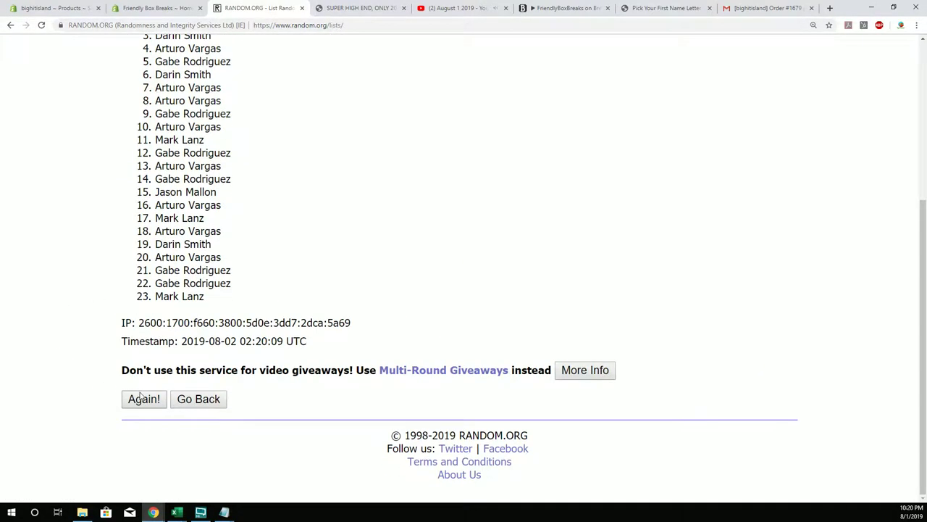
{"action": "left_click", "coordinate": [142, 399]}
{"action": "scroll", "coordinate": [108, 346], "scroll_direction": "down", "scroll_amount": 5}
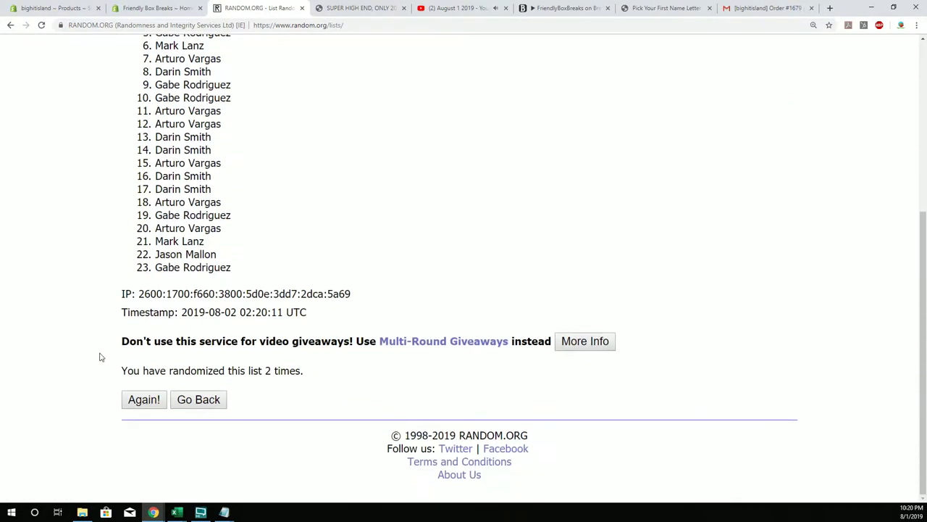
{"action": "left_click", "coordinate": [124, 400]}
{"action": "scroll", "coordinate": [123, 439], "scroll_direction": "down", "scroll_amount": 3}
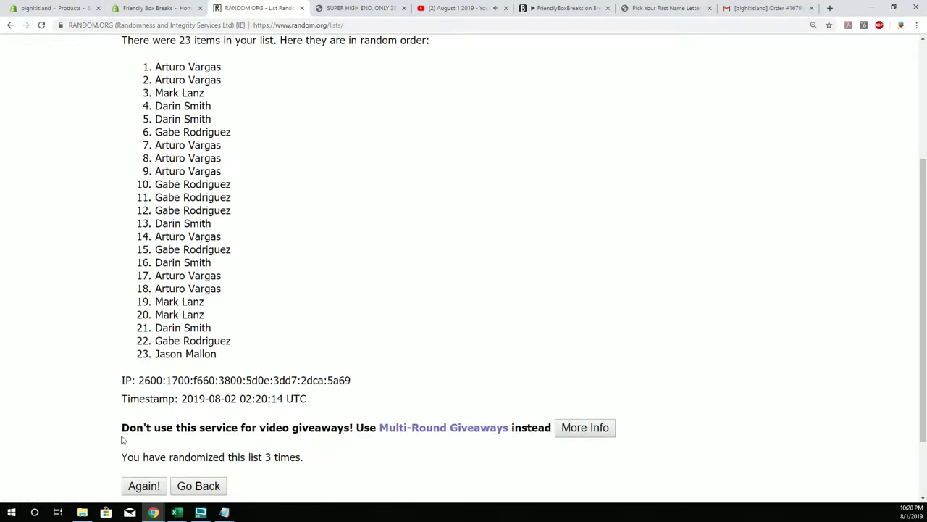
{"action": "left_click", "coordinate": [137, 486]}
{"action": "scroll", "coordinate": [113, 436], "scroll_direction": "down", "scroll_amount": 4}
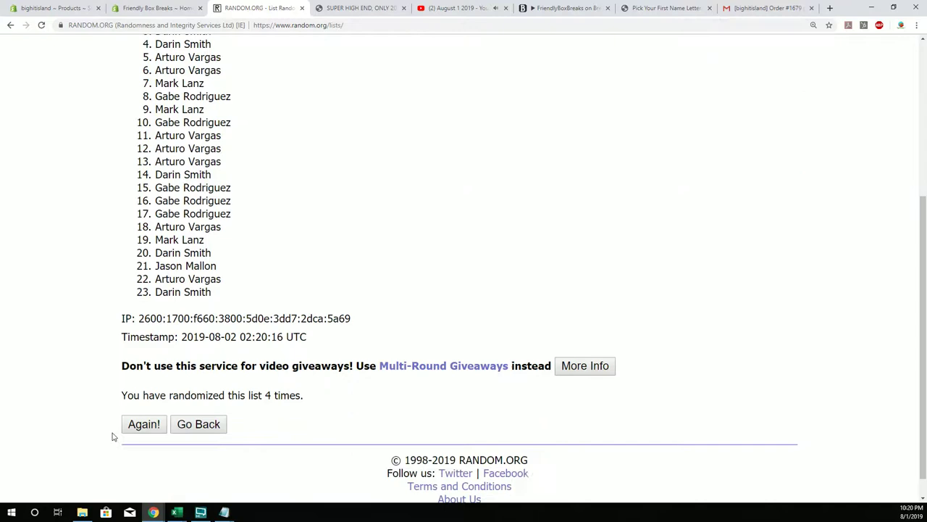
{"action": "left_click", "coordinate": [140, 399]}
{"action": "scroll", "coordinate": [142, 434], "scroll_direction": "down", "scroll_amount": 3}
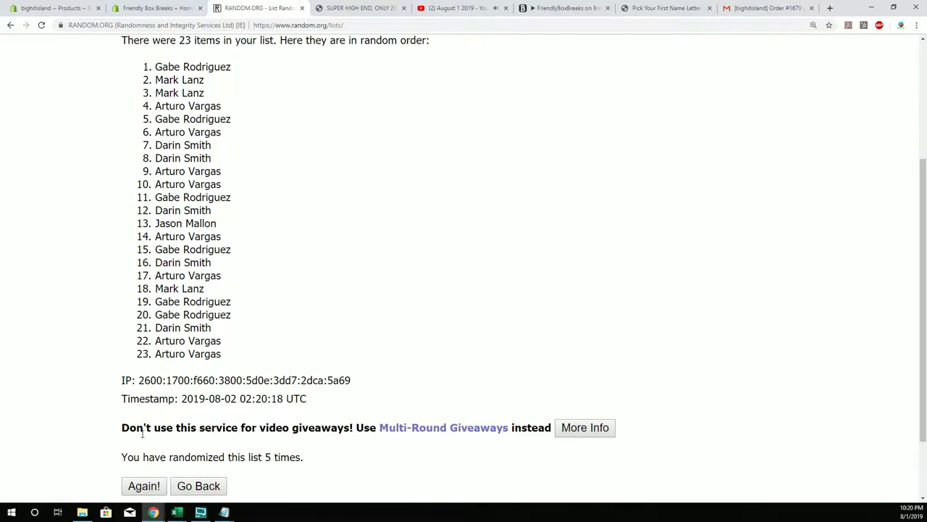
{"action": "left_click", "coordinate": [145, 488]}
{"action": "scroll", "coordinate": [116, 428], "scroll_direction": "down", "scroll_amount": 5}
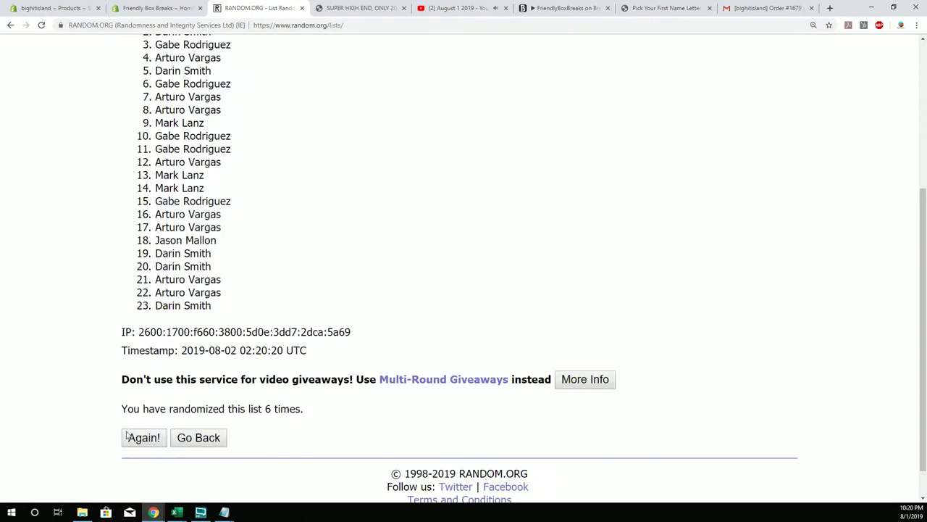
{"action": "left_click", "coordinate": [127, 437]}
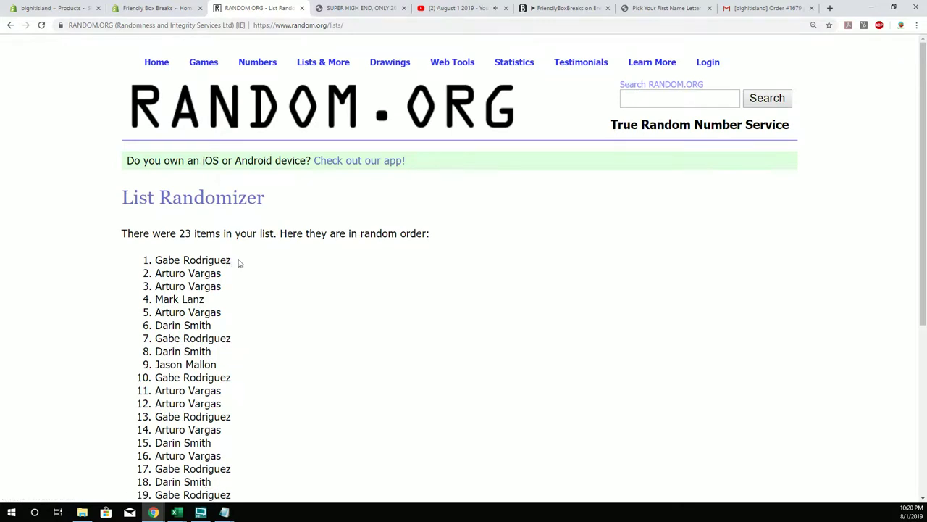
Step: Highlight the first owner name in the shuffled results
{"action": "left_click_drag", "start_coordinate": [239, 263], "coordinate": [154, 260]}
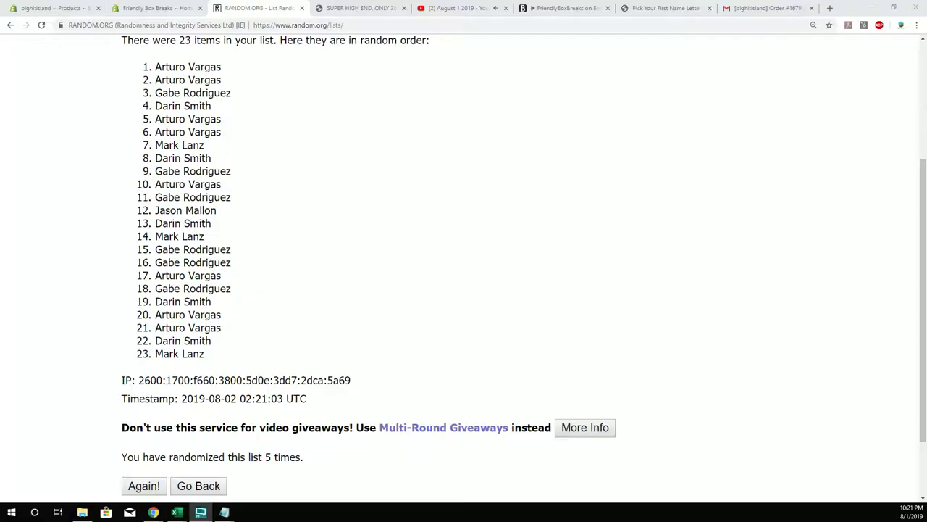
Step: Reshuffle the owner list twice more, reaching 7 randomizations, and view it from the top
{"action": "left_click", "coordinate": [145, 484]}
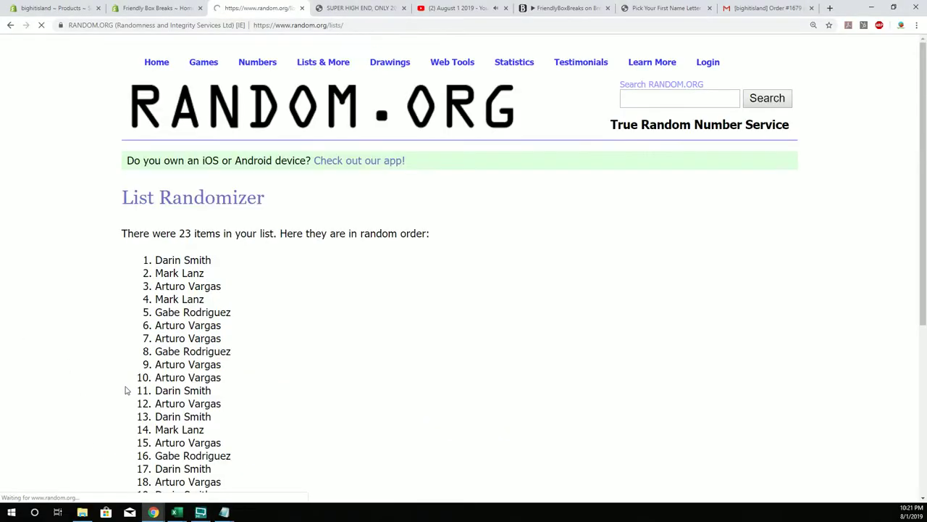
{"action": "left_click", "coordinate": [133, 486]}
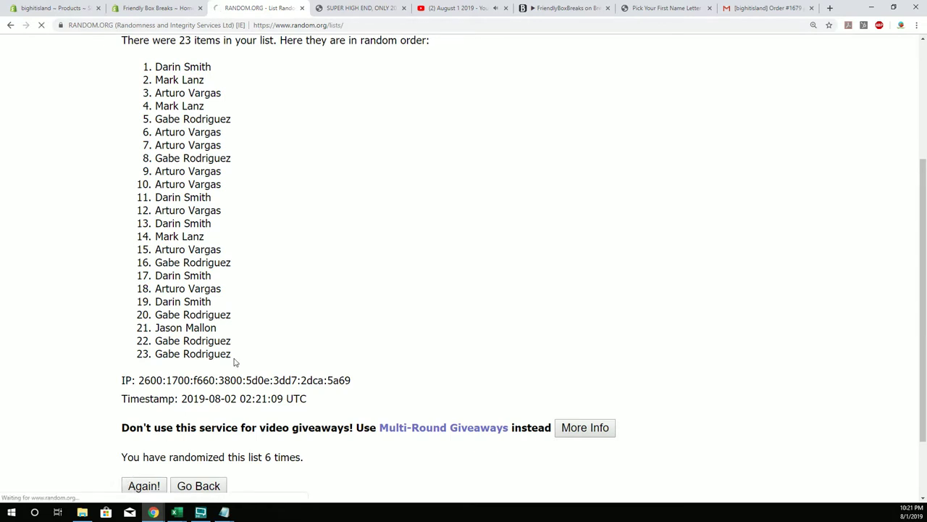
{"action": "left_click_drag", "start_coordinate": [239, 260], "coordinate": [153, 260]}
{"action": "scroll", "coordinate": [305, 322], "scroll_direction": "down", "scroll_amount": 3}
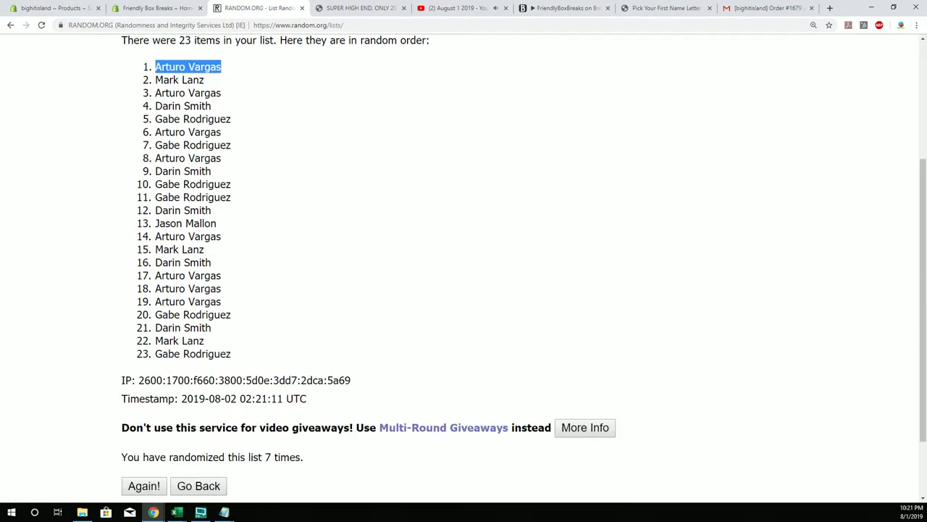
{"action": "left_click_drag", "start_coordinate": [264, 457], "coordinate": [317, 459]}
{"action": "left_click", "coordinate": [319, 460]}
{"action": "scroll", "coordinate": [348, 239], "scroll_direction": "up", "scroll_amount": 2}
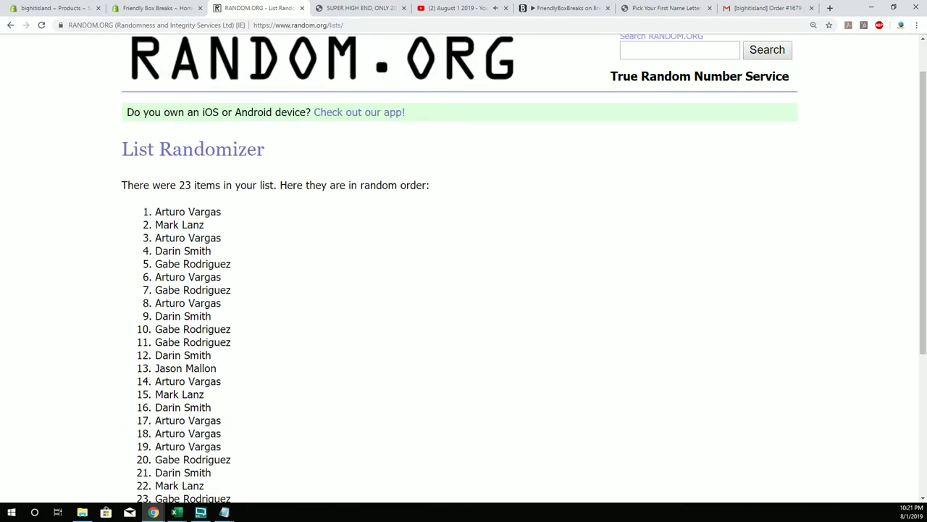
{"action": "key", "text": "alt+Tab"}
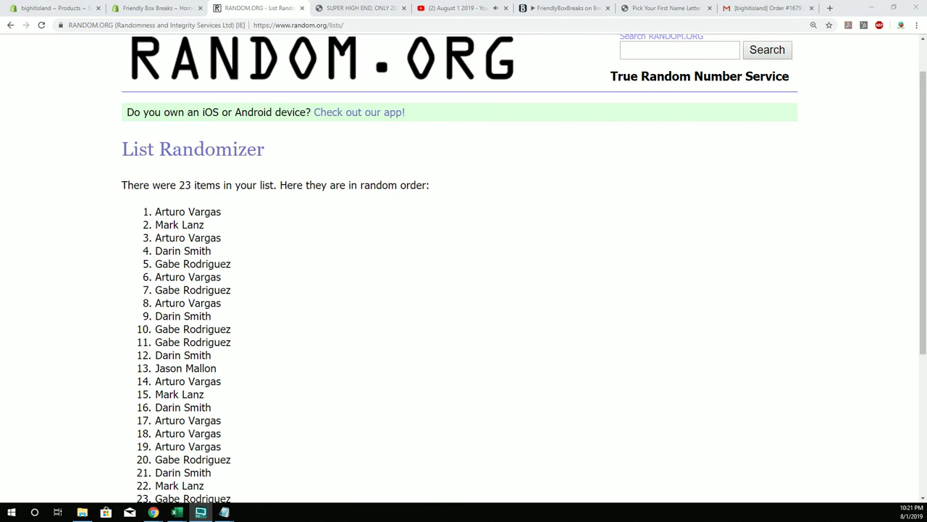